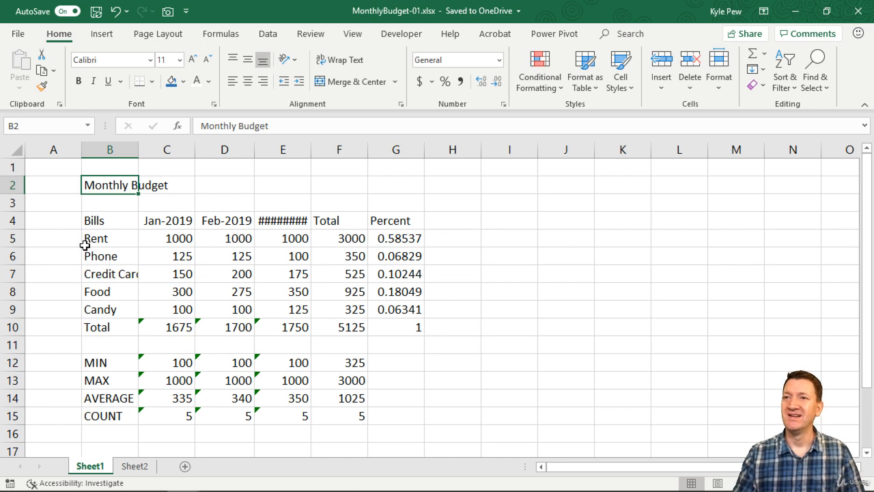
Insert a blank row above the Credit Cards row in the bills table.
click(100, 238)
drag(101, 237, 105, 310)
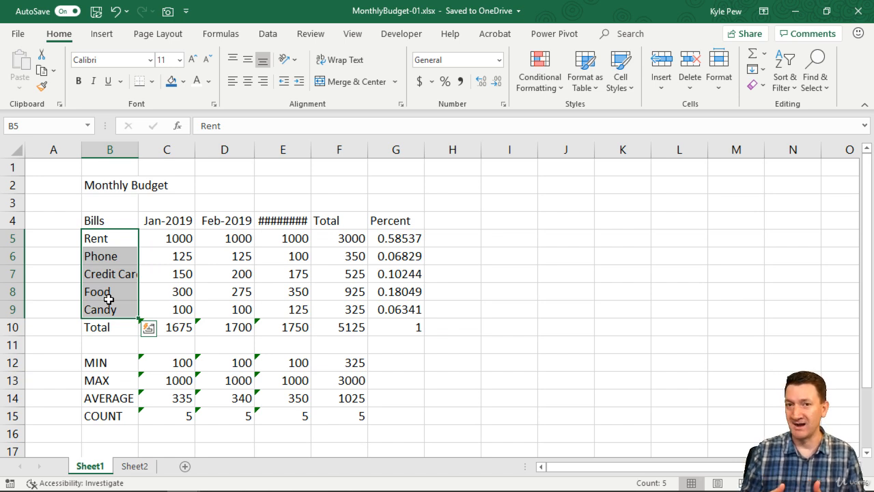
click(110, 276)
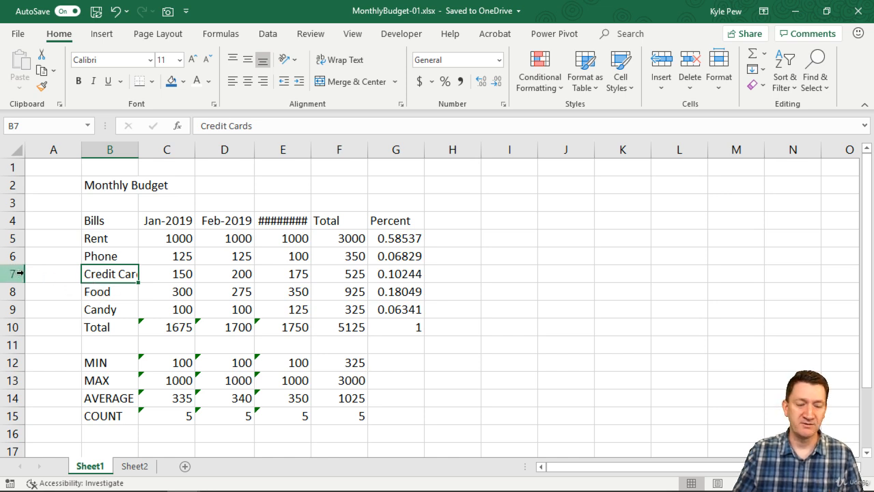
drag(22, 272, 132, 251)
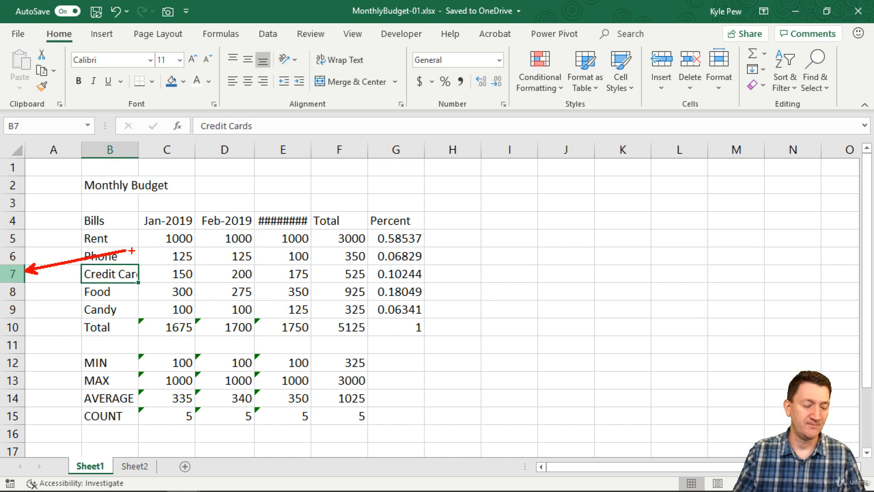
click(13, 273)
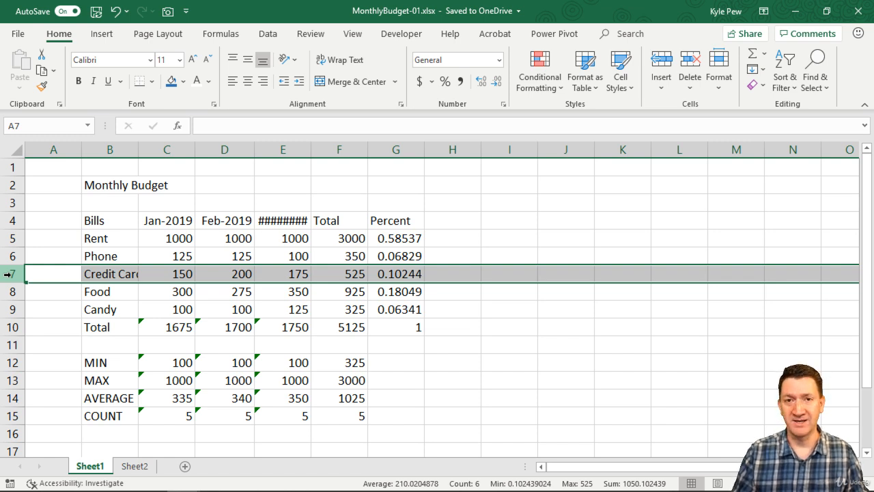
key(ctrl+shift+plus)
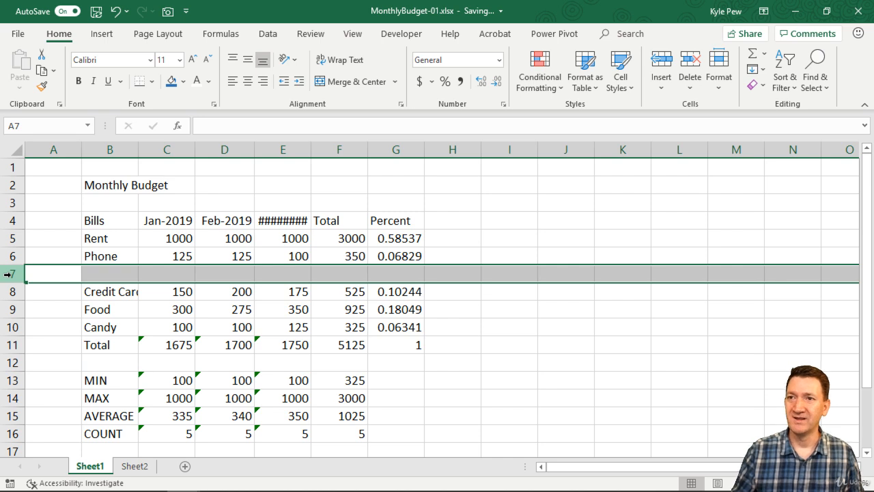
Add a Water bill in the new row with 50 for Jan-2019.
click(112, 275)
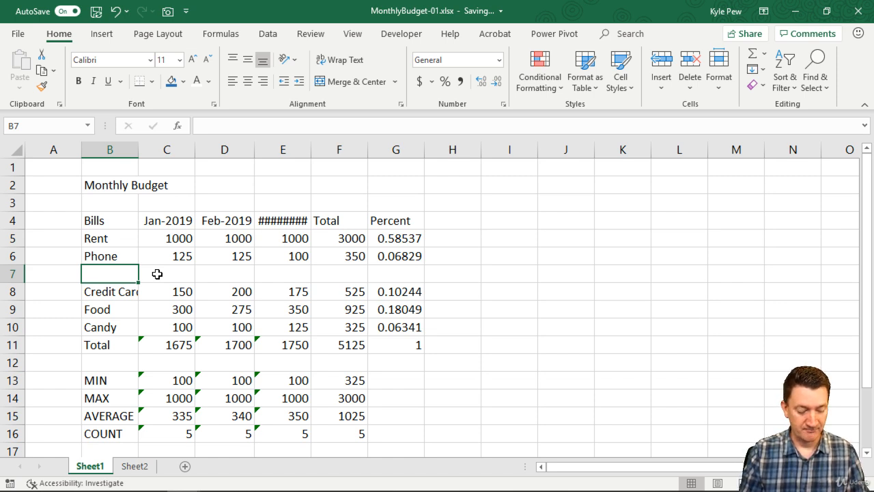
text(Water)
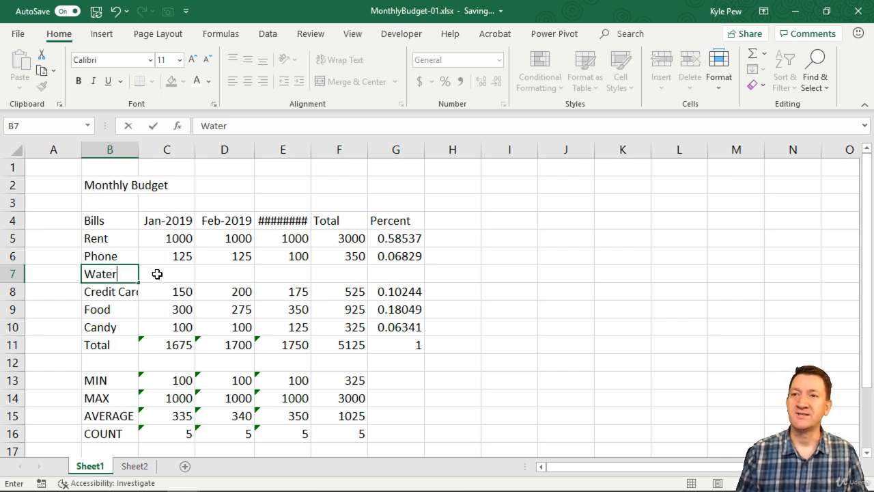
click(157, 274)
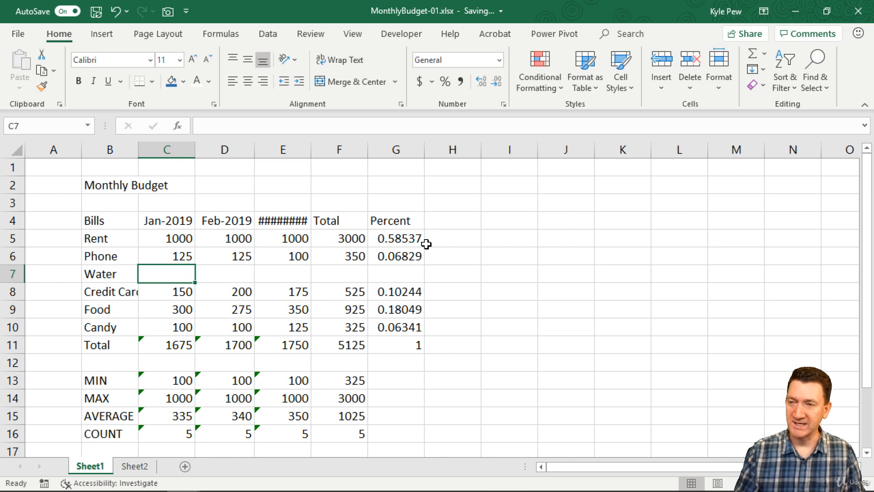
text(50)
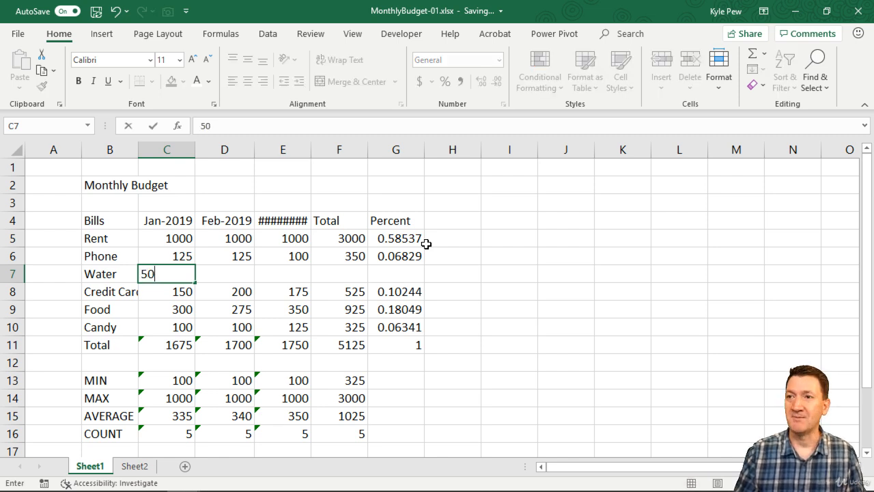
key(Tab)
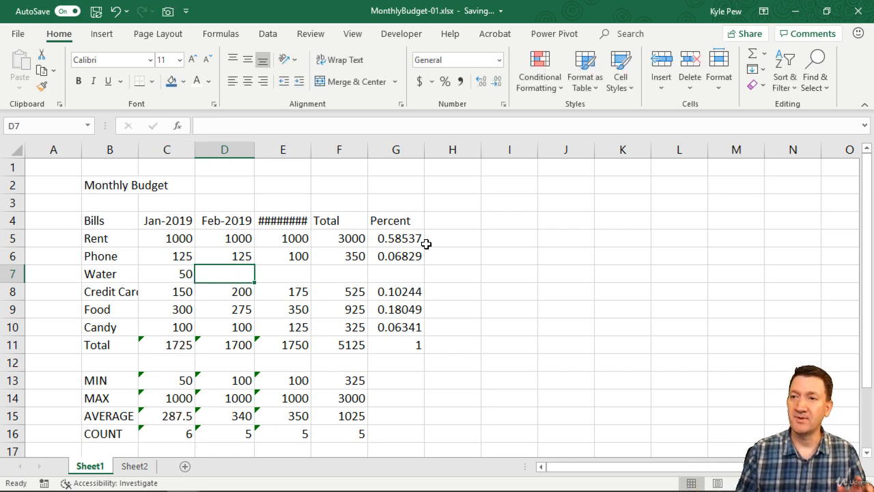
Check the Jan-2019 total formula, then fill the Water amount of 50 across to the third month's column.
click(174, 345)
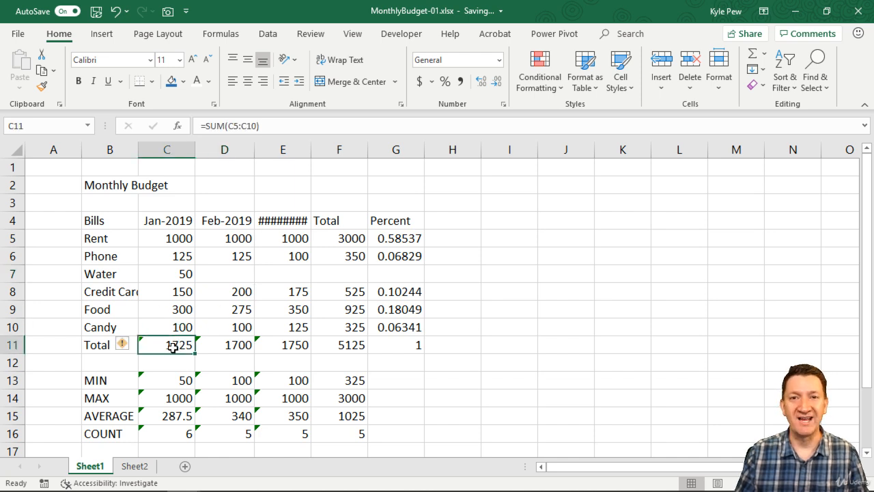
double_click(160, 345)
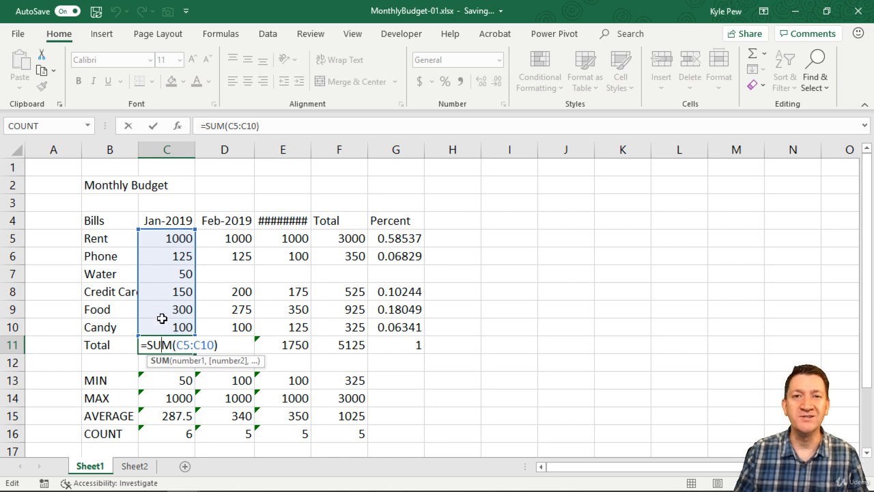
click(176, 273)
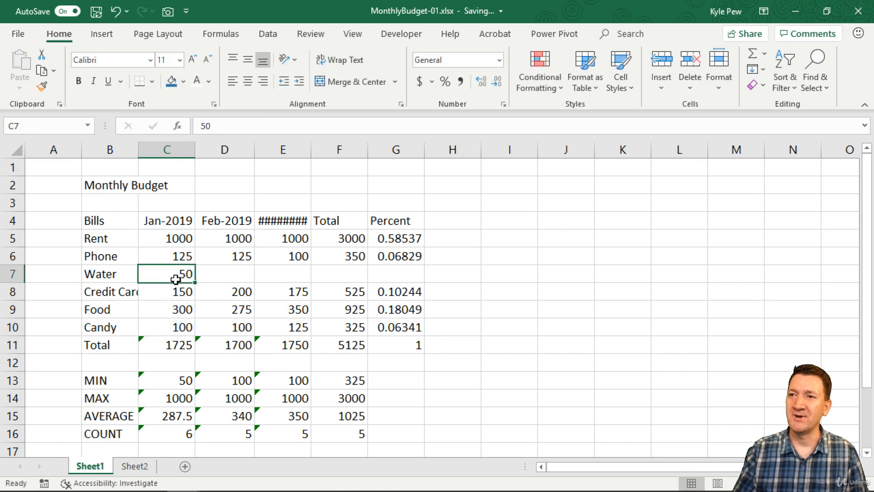
drag(195, 282, 311, 281)
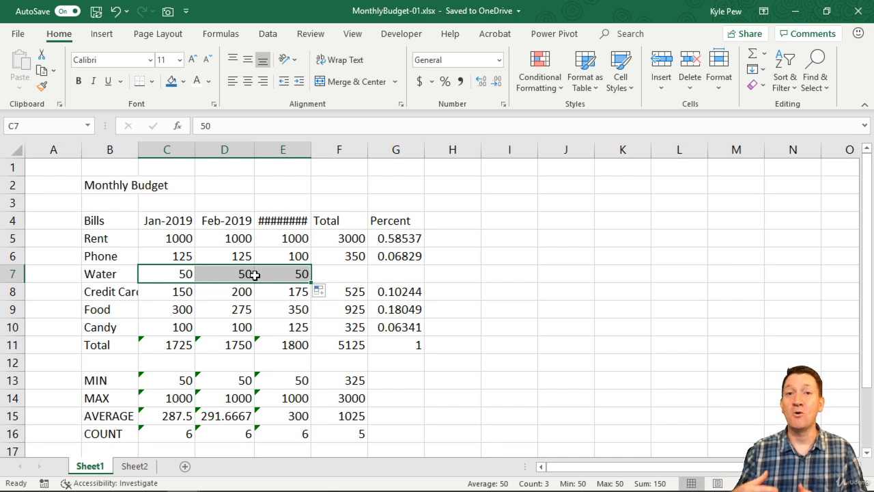
Copy the Total and Percent formulas from the Phone row down into the Water row.
click(345, 256)
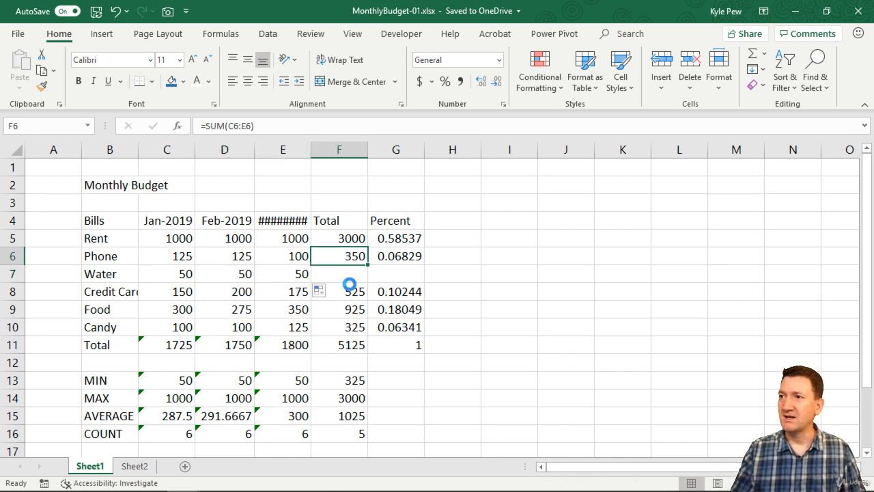
key(ctrl+c)
click(342, 273)
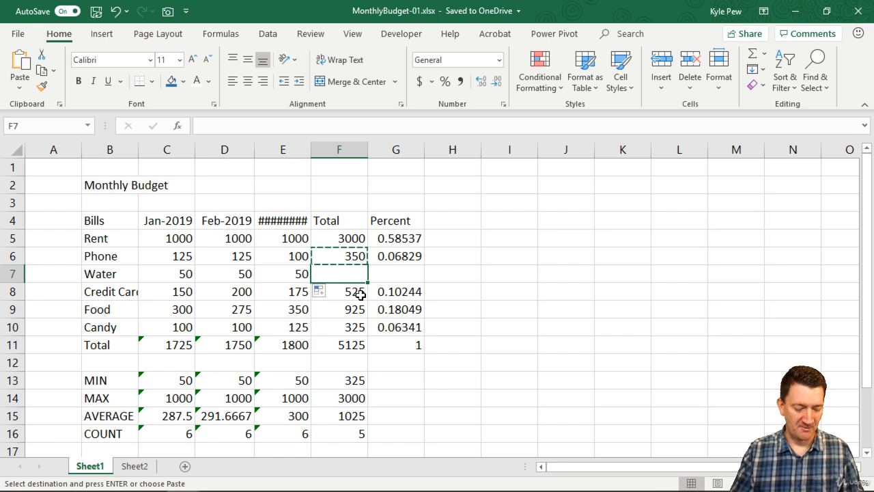
key(ctrl+v)
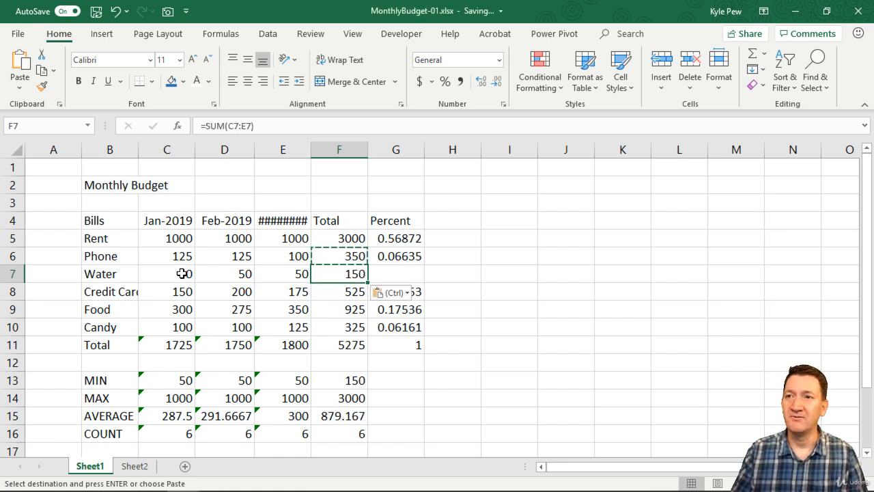
click(407, 260)
key(ctrl+c)
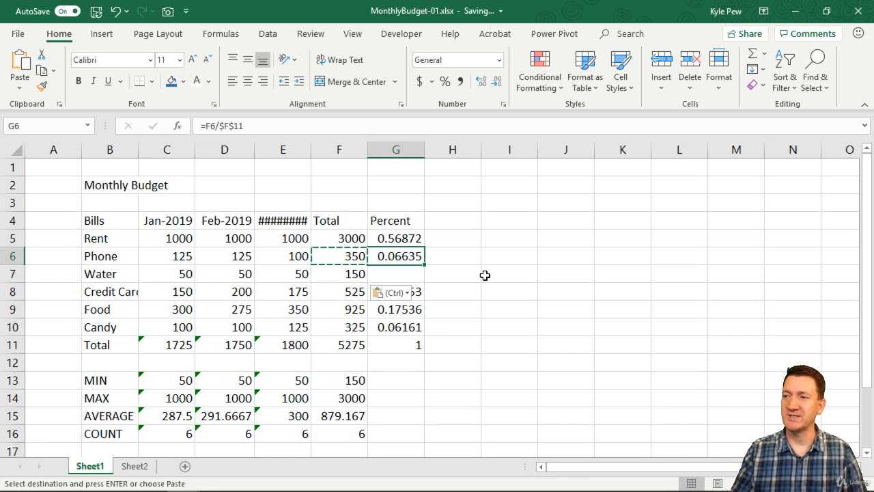
click(423, 277)
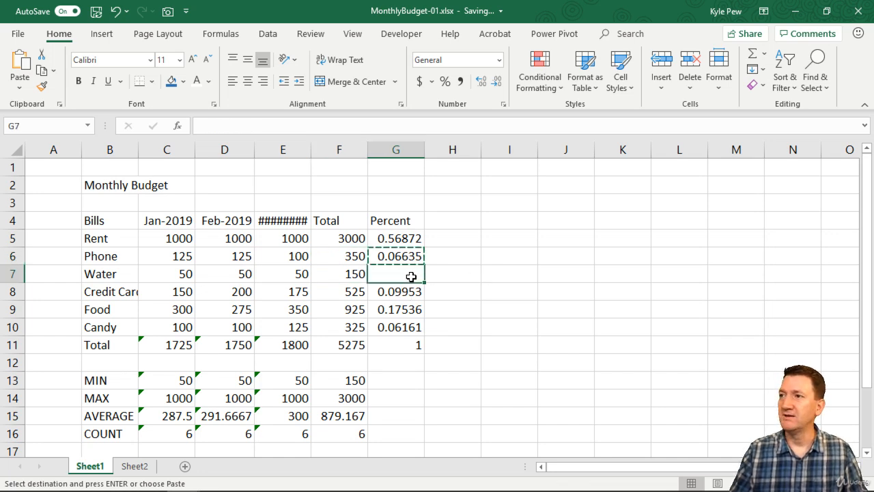
key(ctrl+v)
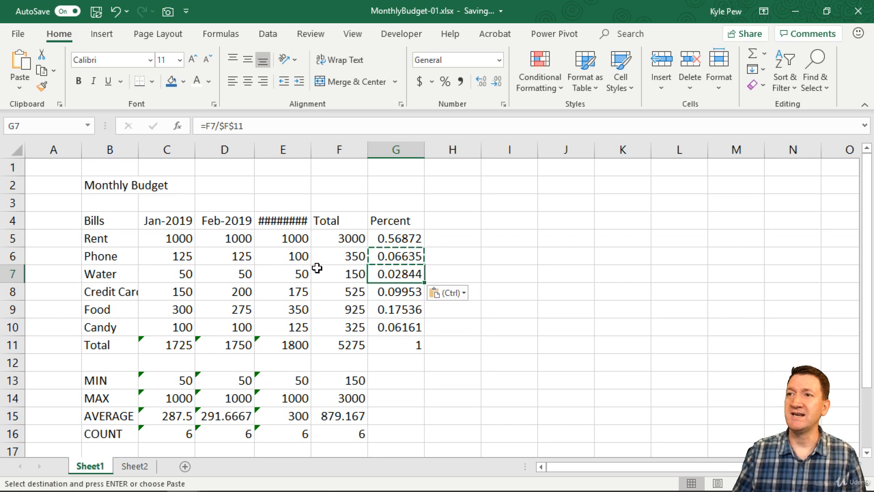
Insert a new empty column before the Total column.
click(340, 149)
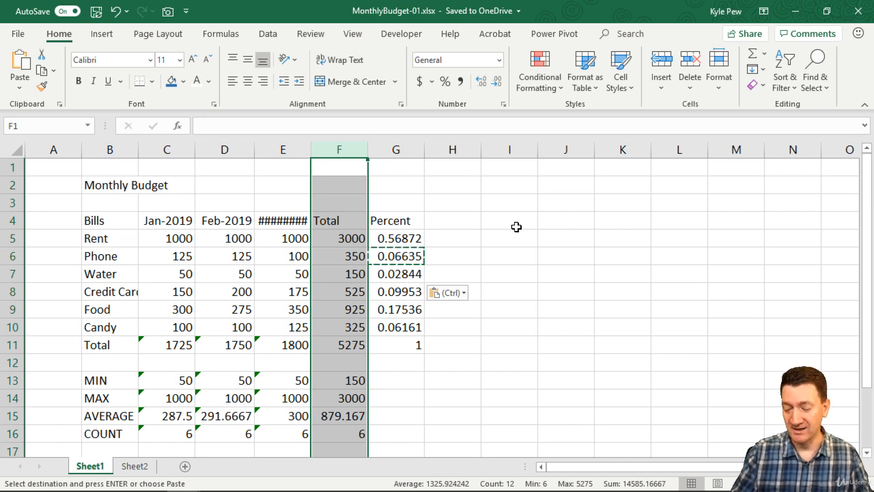
key(ctrl)
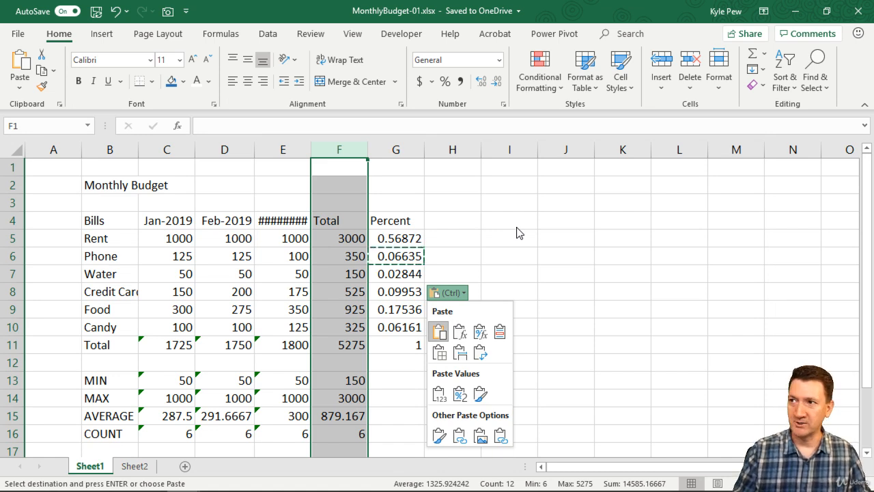
click(336, 146)
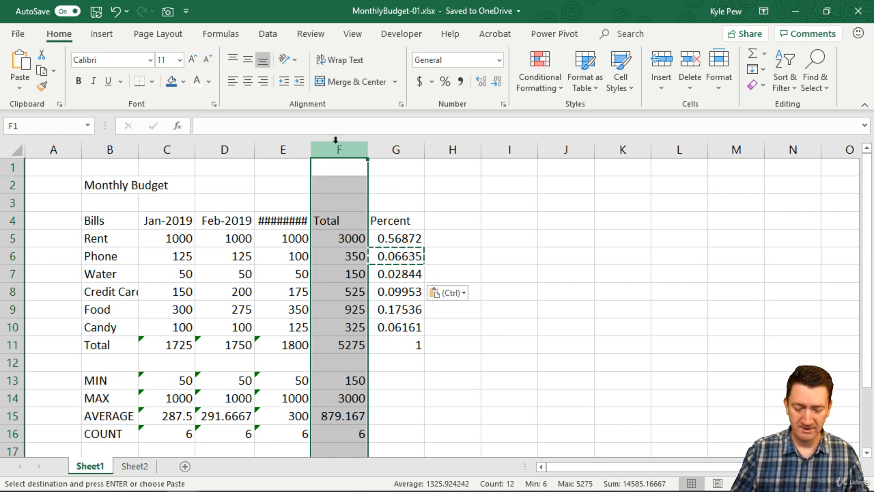
key(ctrl+shift+plus)
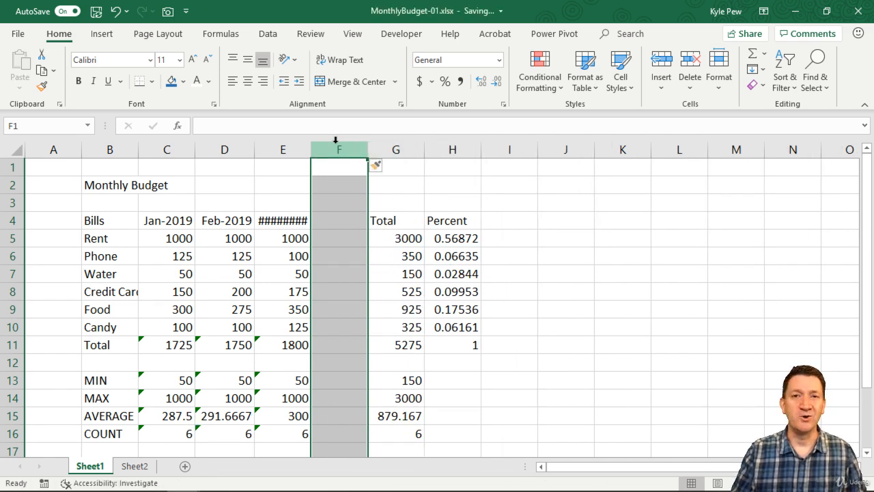
Label the new column's header Apr-2019.
click(322, 220)
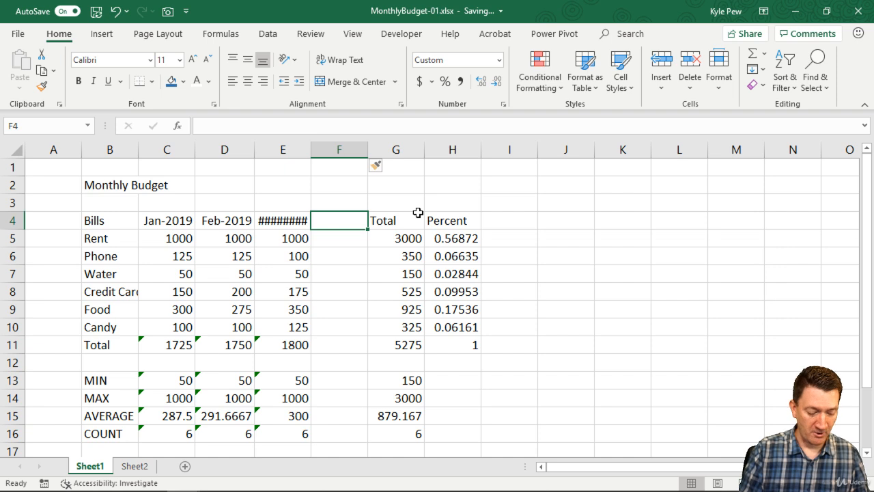
text(Apri)
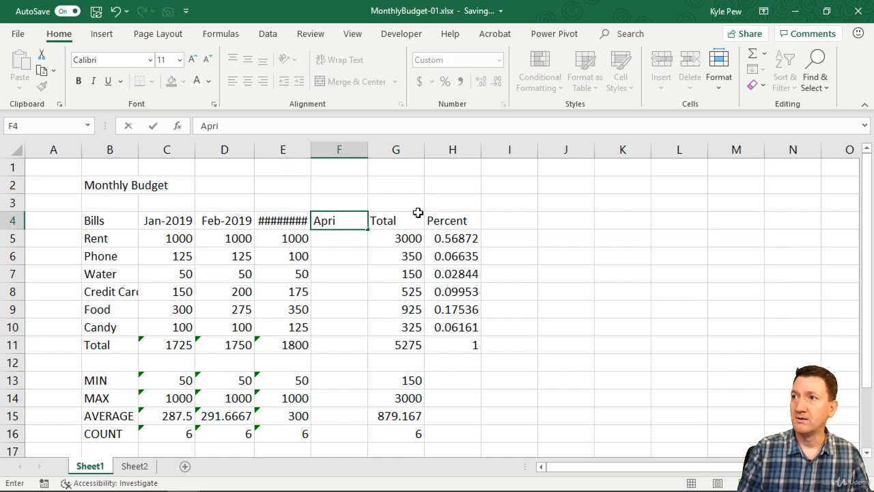
key(BackSpace)
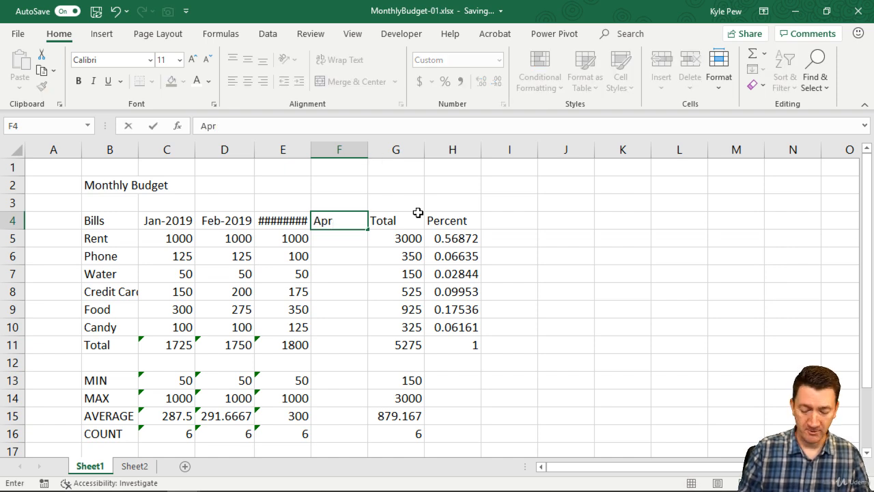
text(-2019)
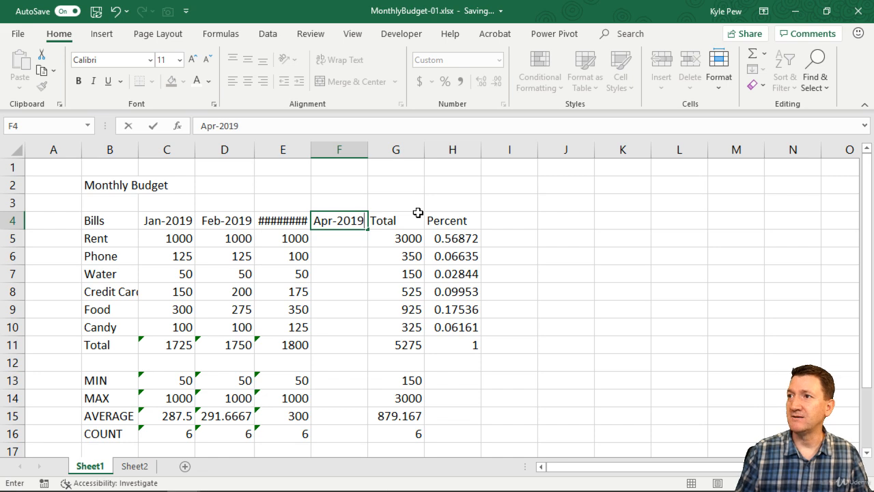
key(Return)
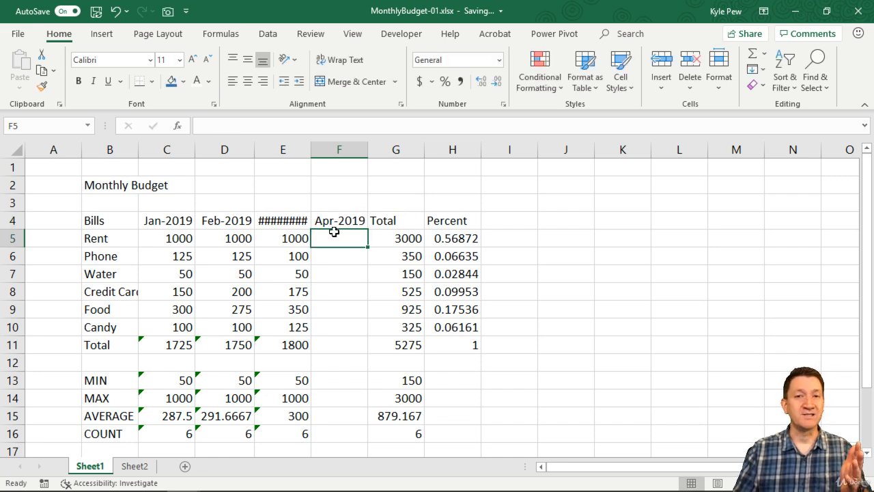
Enter the Apr-2019 amounts 1100, 125, 40, 150, 400 and 100 for Rent through Candy.
text(1)
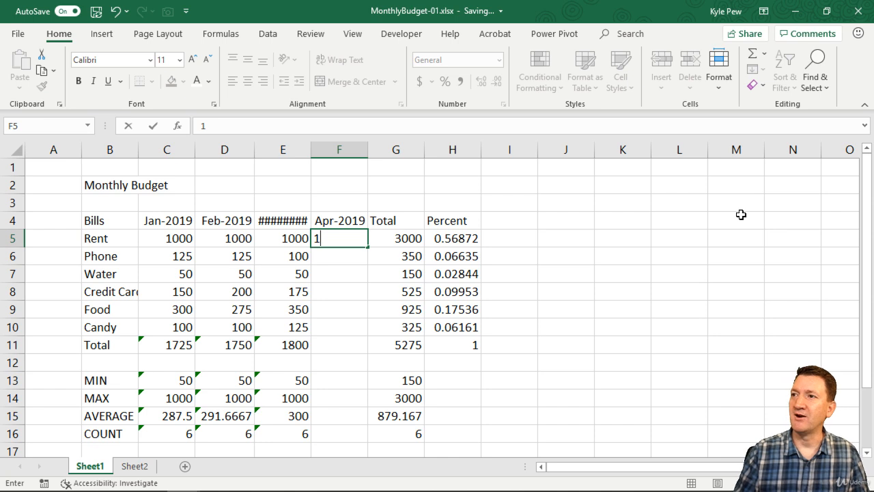
text(100)
key(Return)
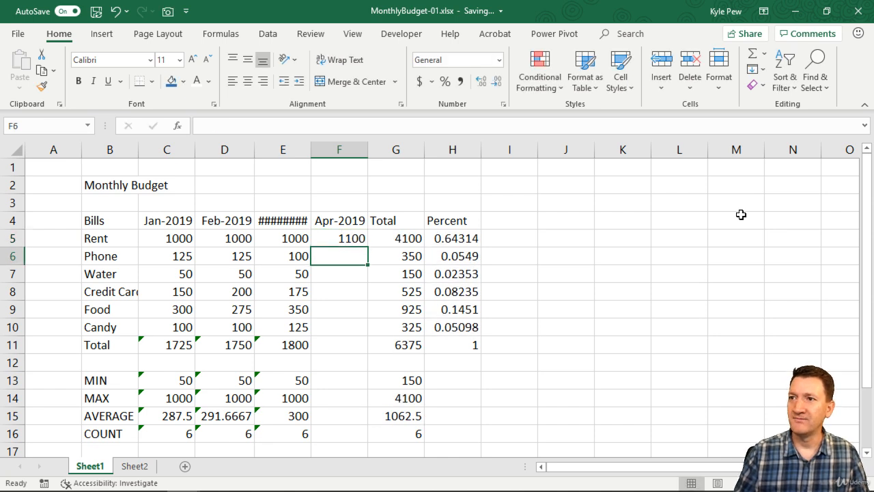
text(125)
key(Return)
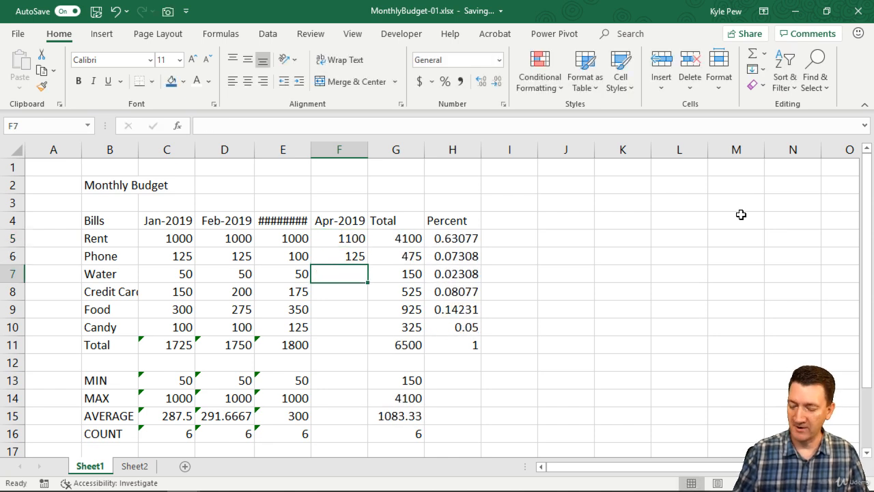
text(40)
key(Return)
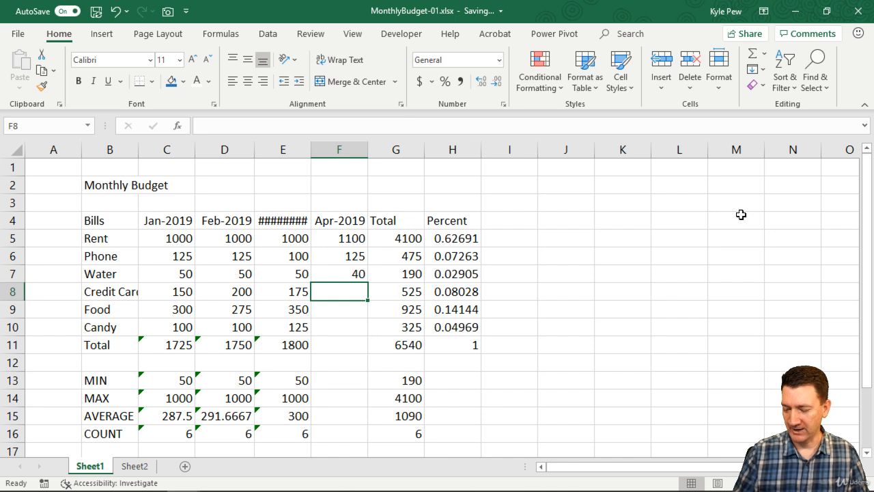
text(150)
key(Return)
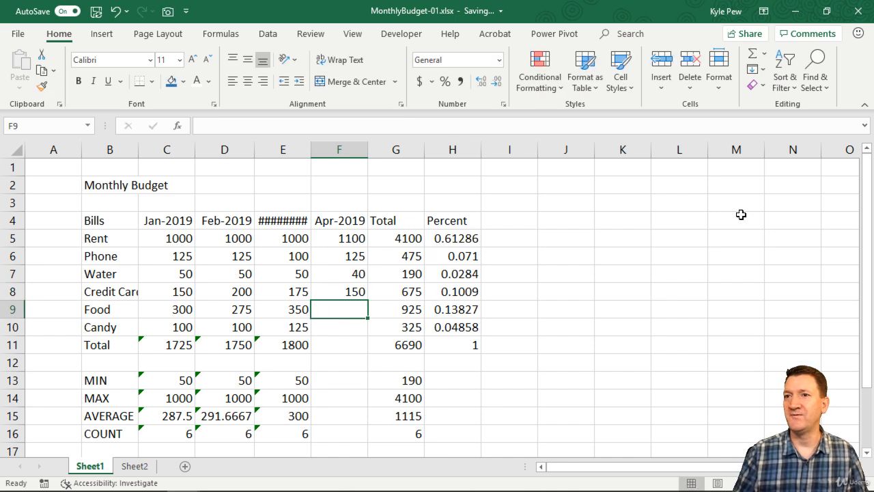
text(400)
key(Return)
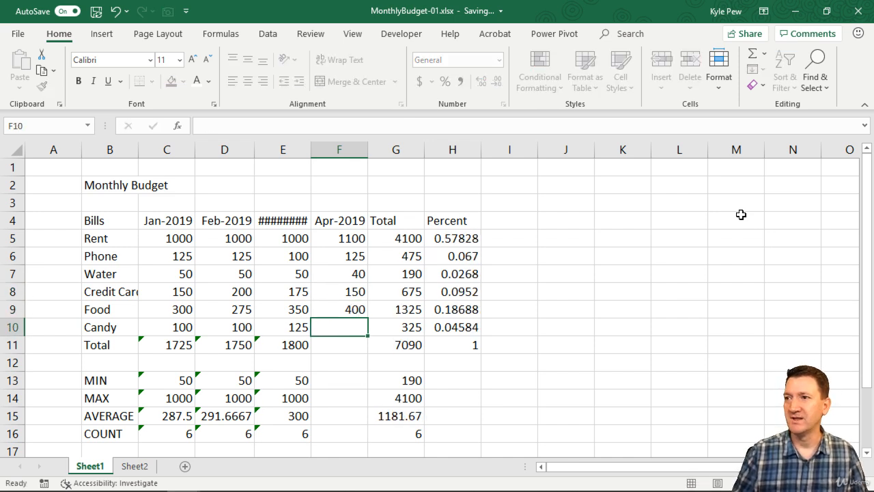
text(100)
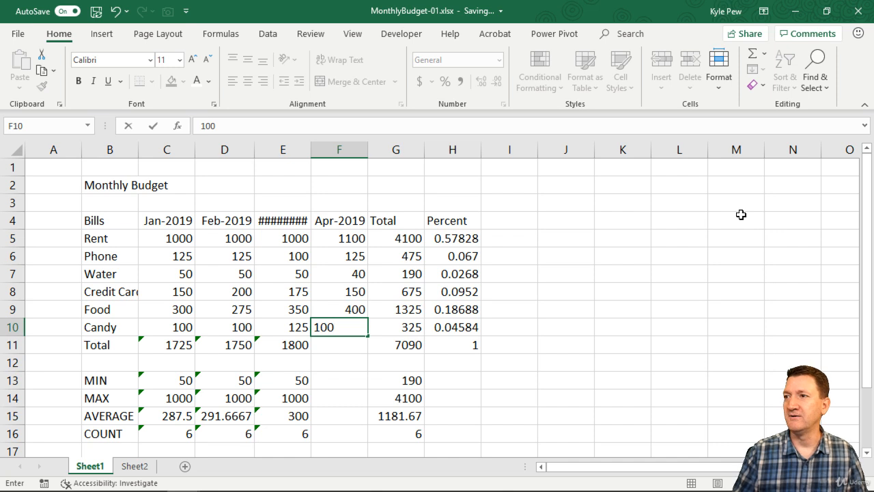
key(Return)
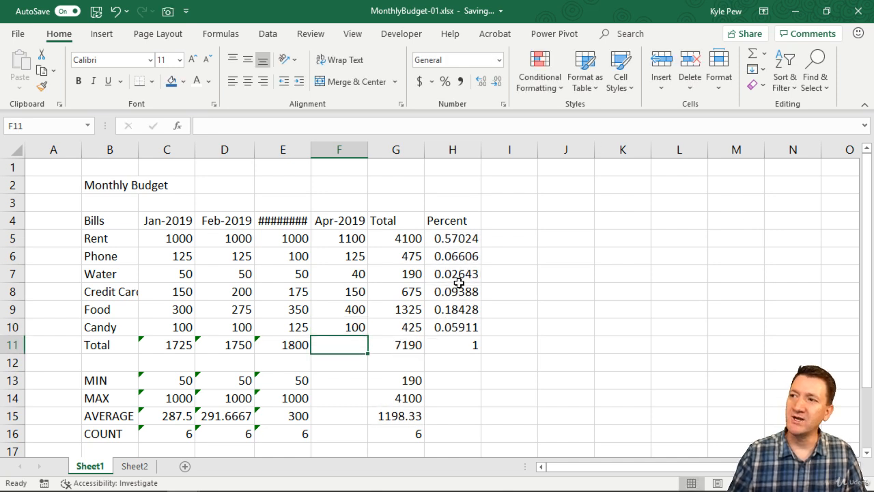
Check that the Rent total formula includes Apr-2019, then fill the monthly Total sum across into the Apr-2019 column.
double_click(405, 239)
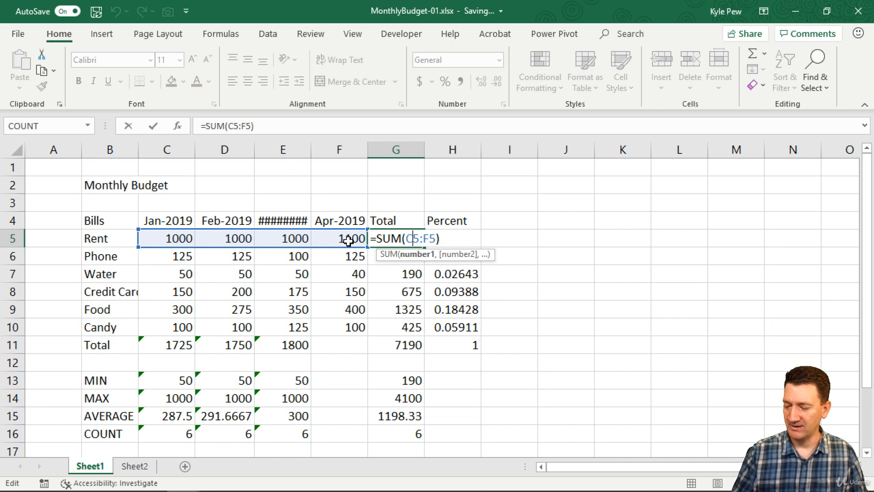
key(Return)
click(332, 350)
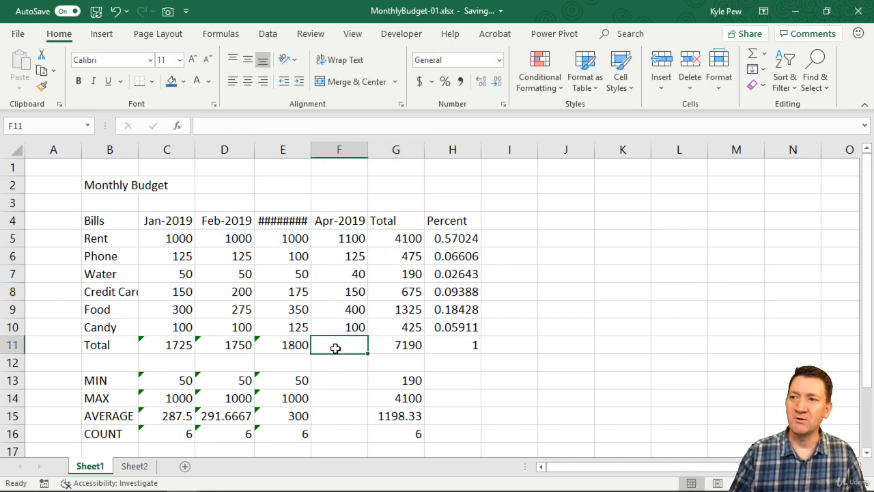
click(297, 344)
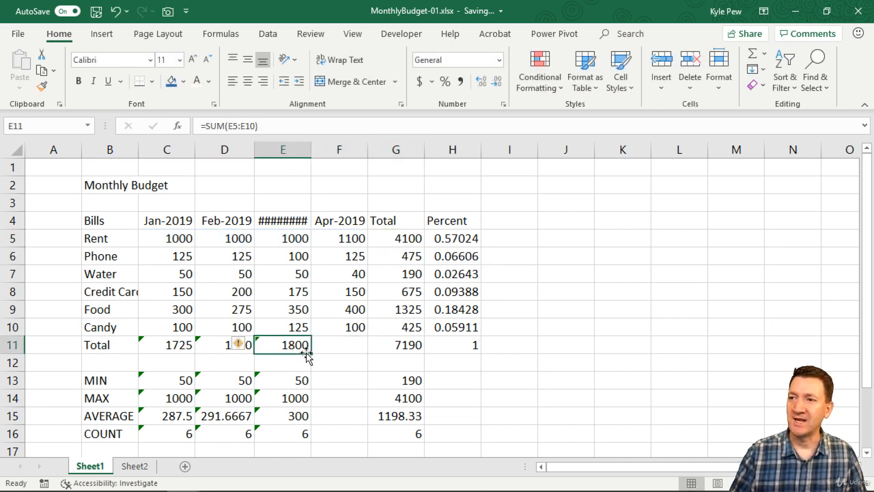
drag(310, 353, 369, 352)
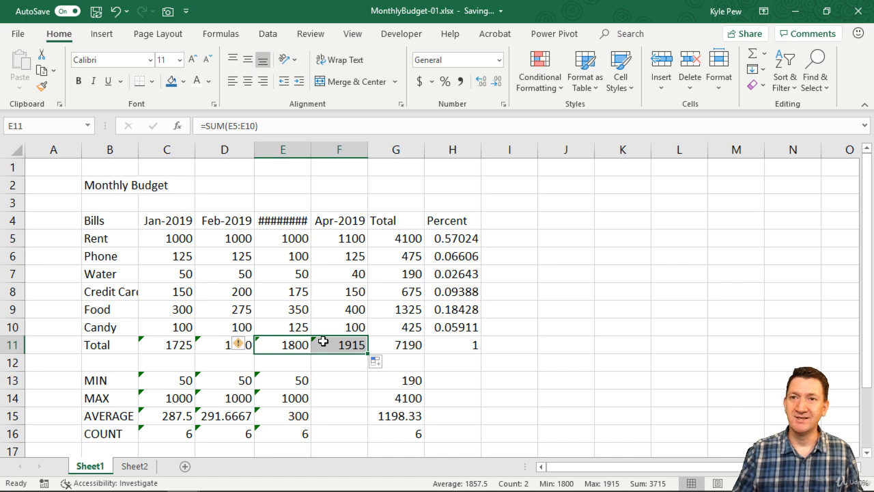
click(12, 273)
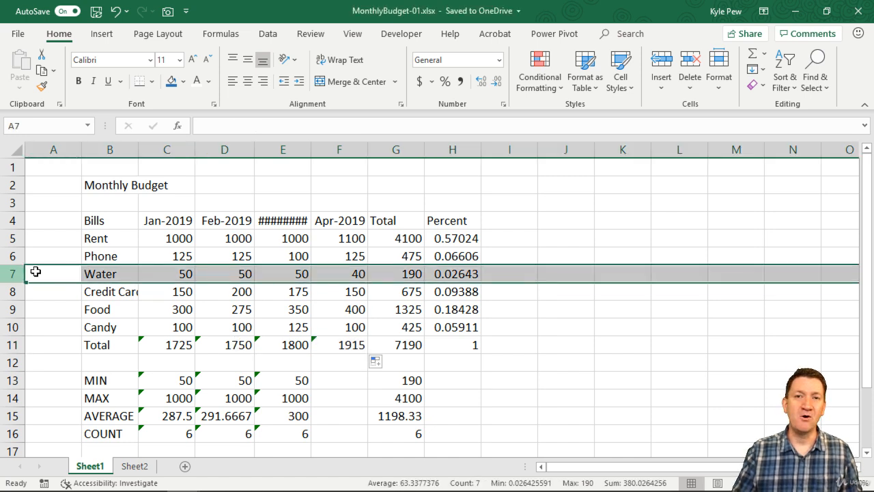
click(282, 149)
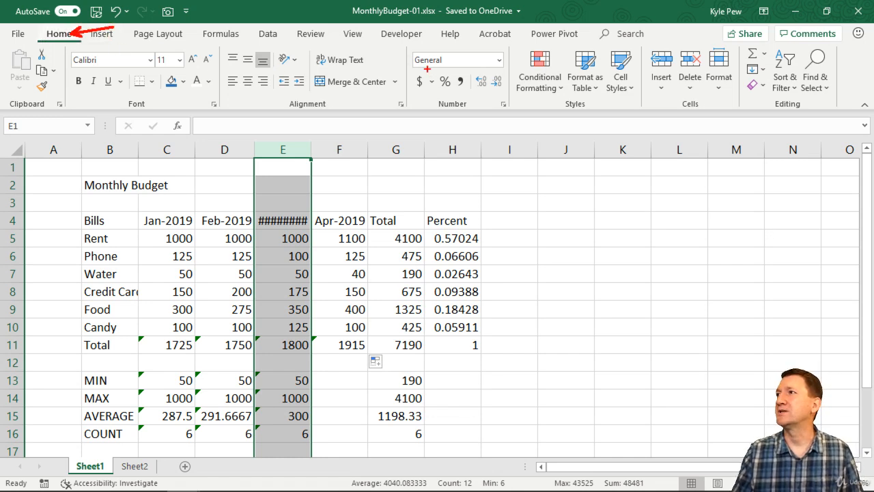
drag(642, 47, 743, 126)
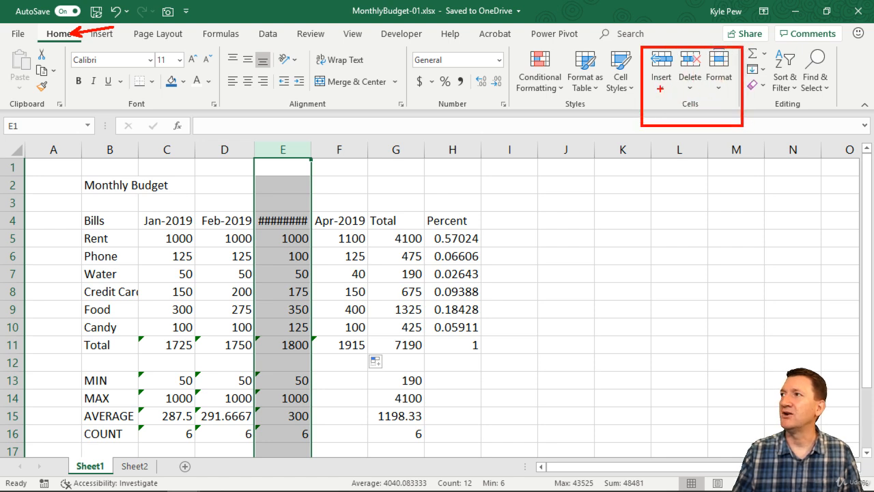
key(Escape)
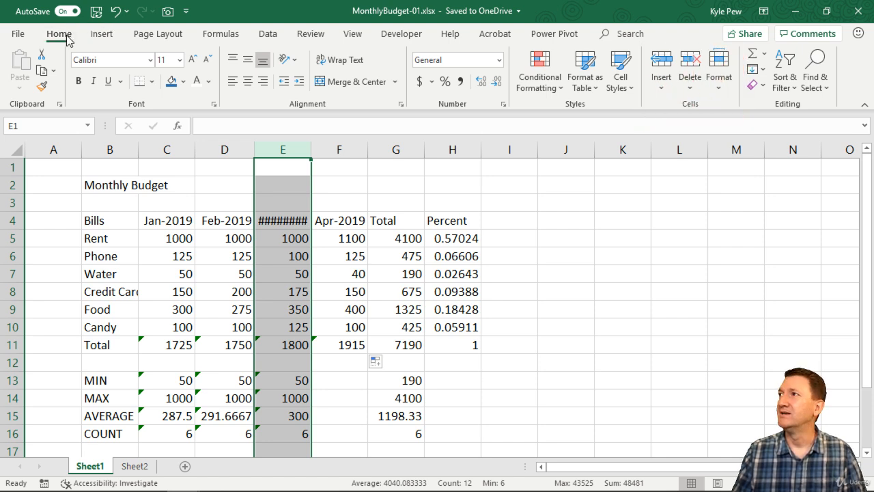
click(665, 80)
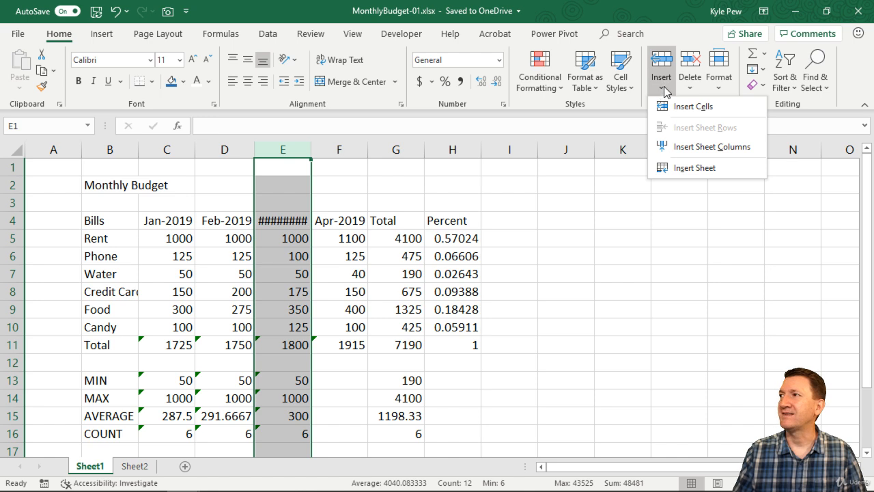
click(708, 148)
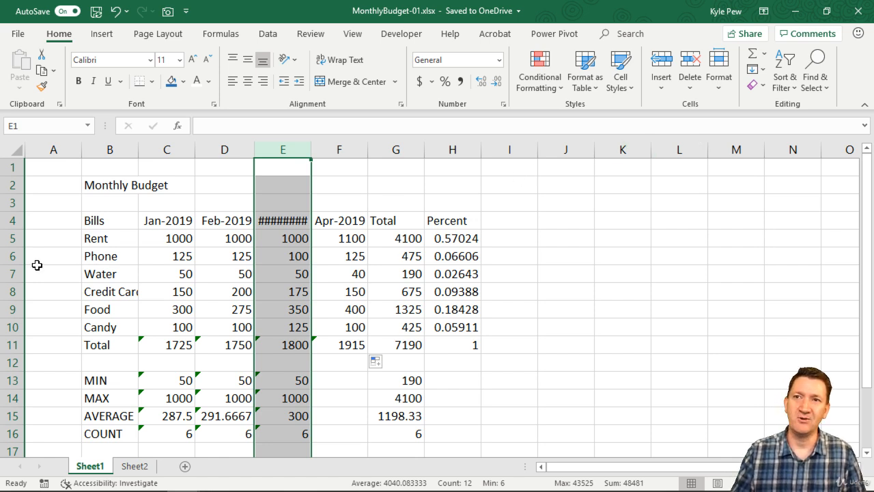
Delete the Water row and the Apr-2019 column from the budget.
click(15, 273)
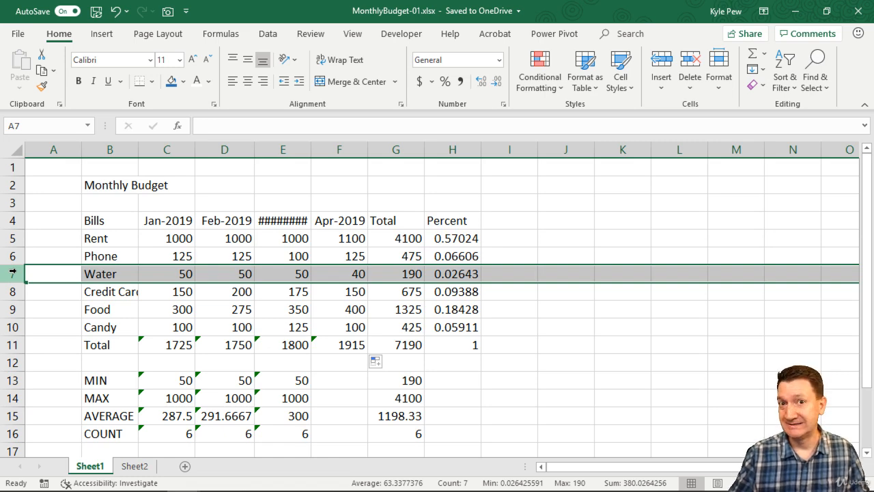
key(ctrl+minus)
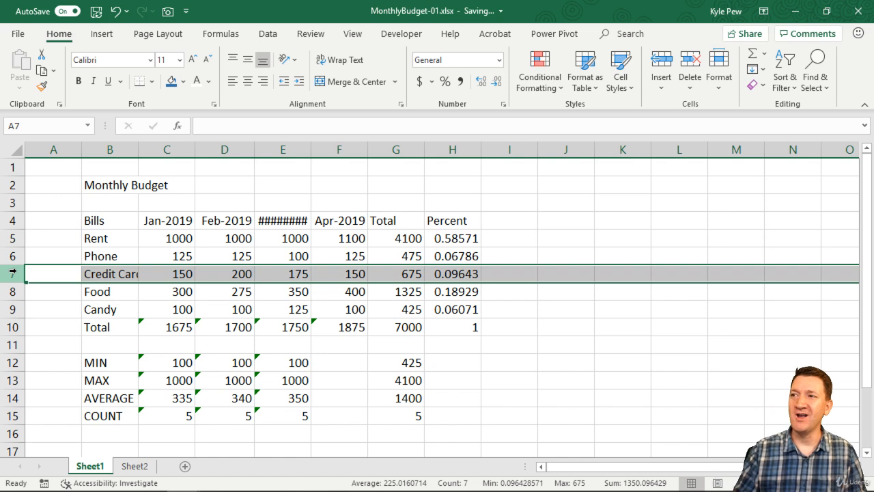
click(343, 148)
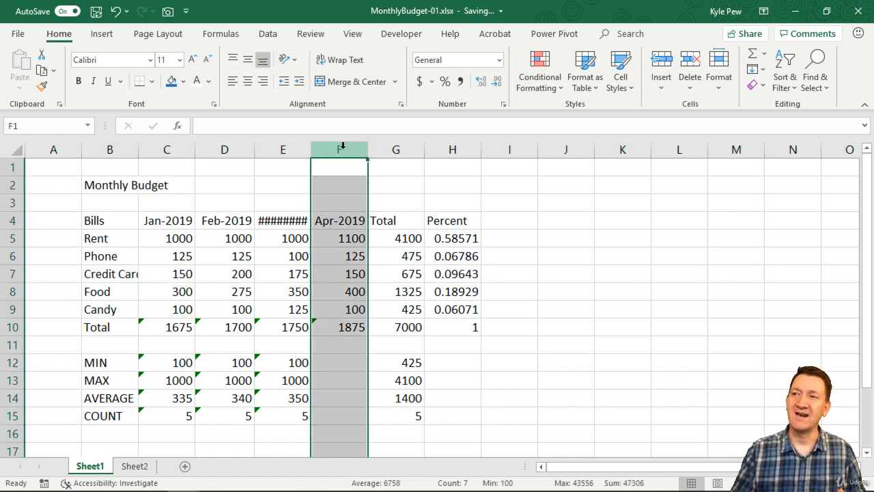
key(ctrl+minus)
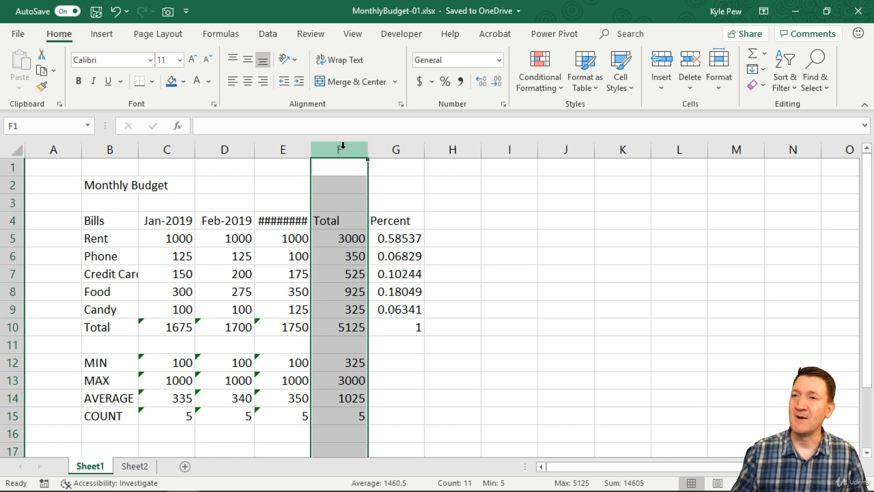
click(689, 89)
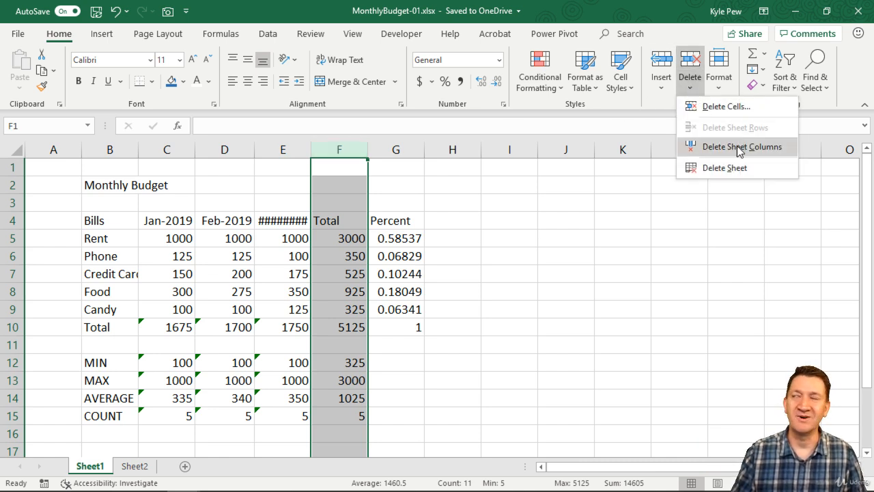
click(594, 7)
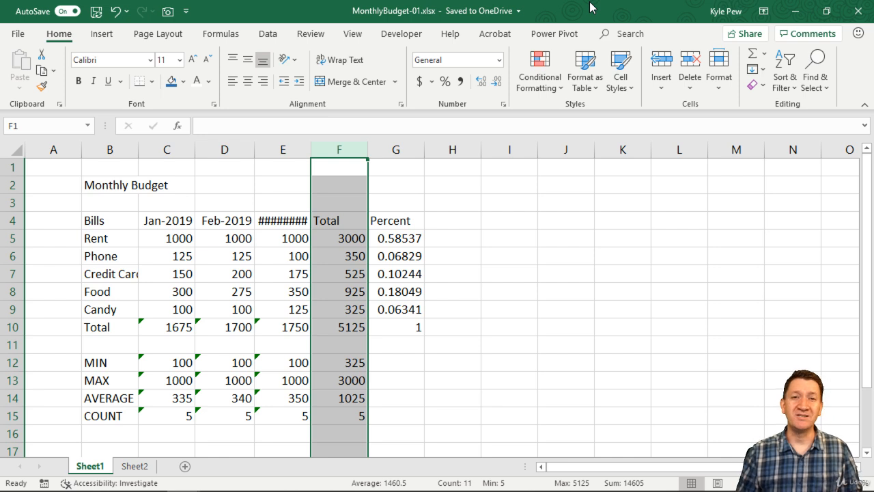